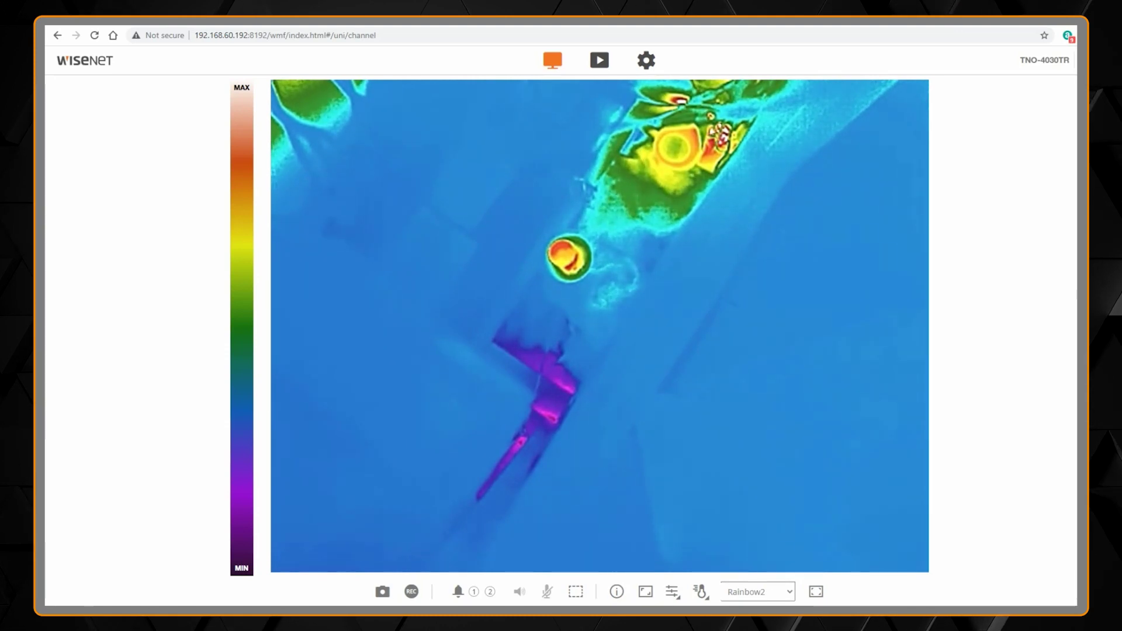
Check the spot temperature of the small hot round object in the live thermal view.
left_click(575, 259)
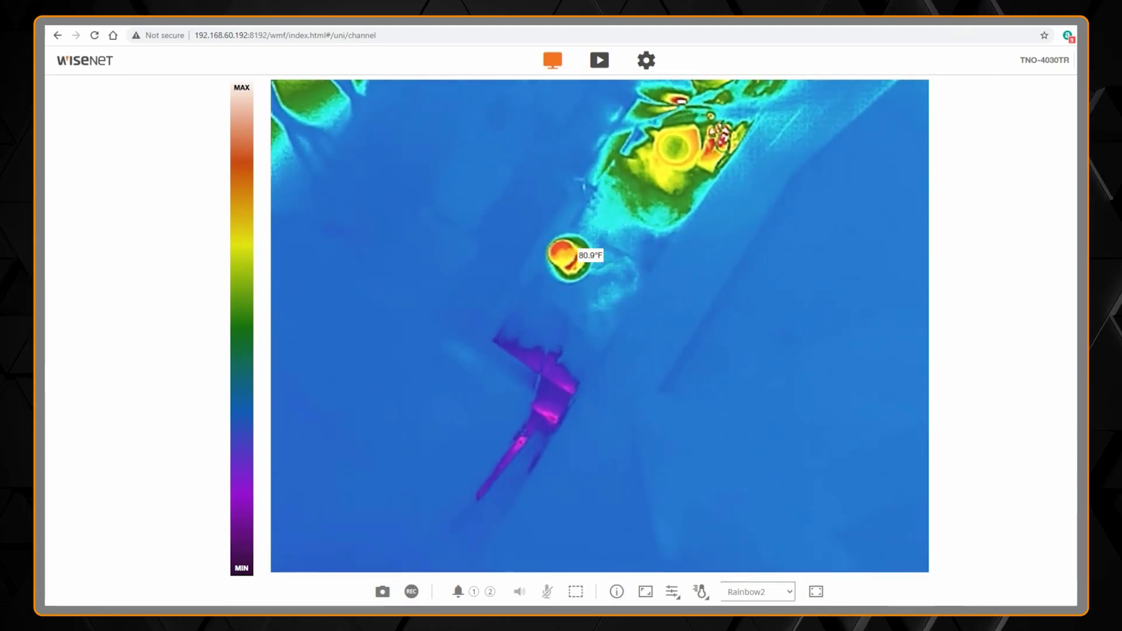
Open the camera's temperature setup and review the available temperature units and color palettes.
left_click(646, 60)
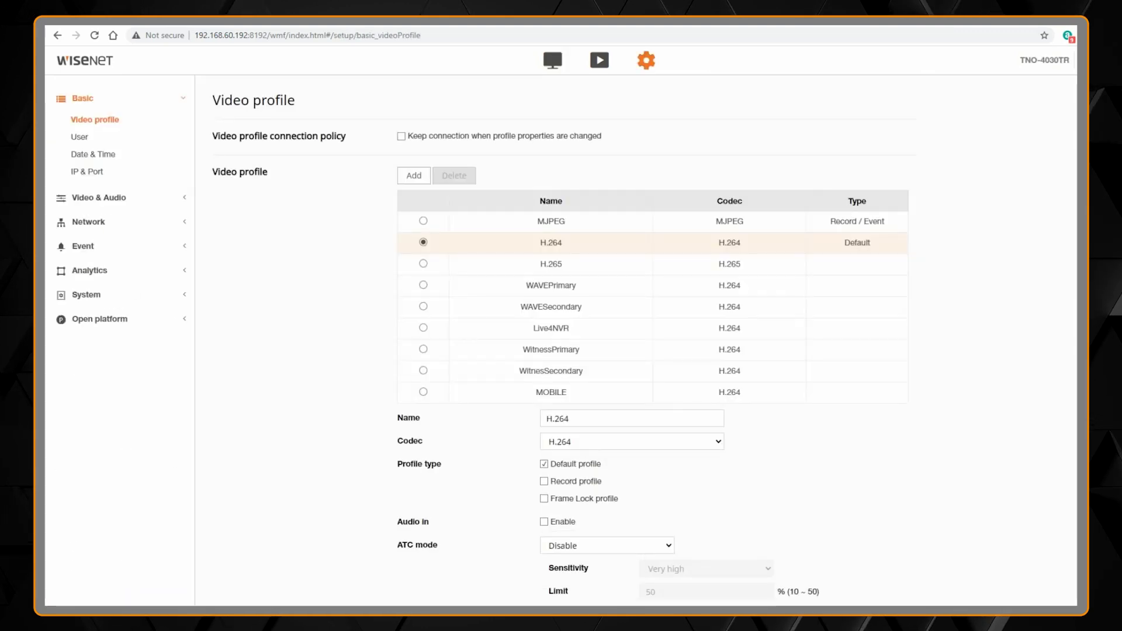
left_click(99, 198)
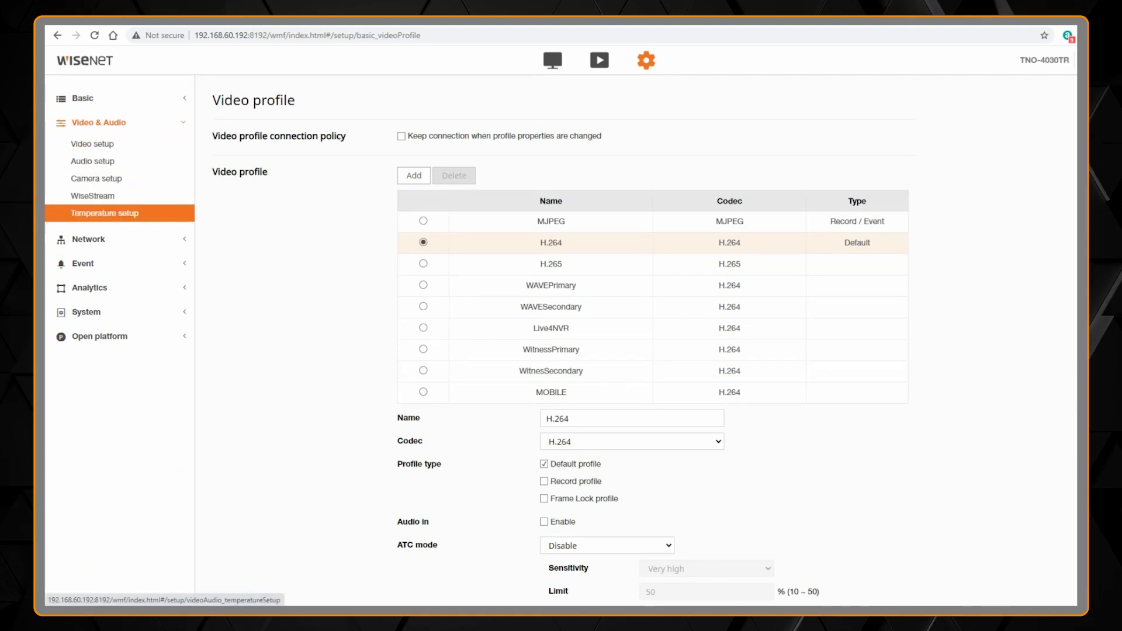
left_click(105, 212)
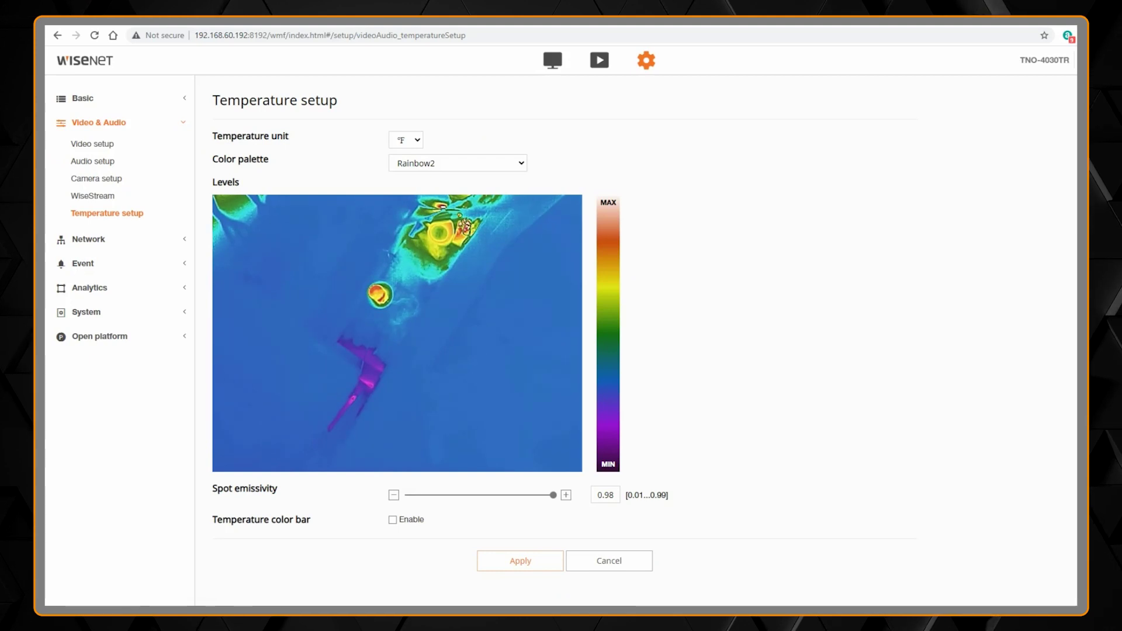
left_click(406, 139)
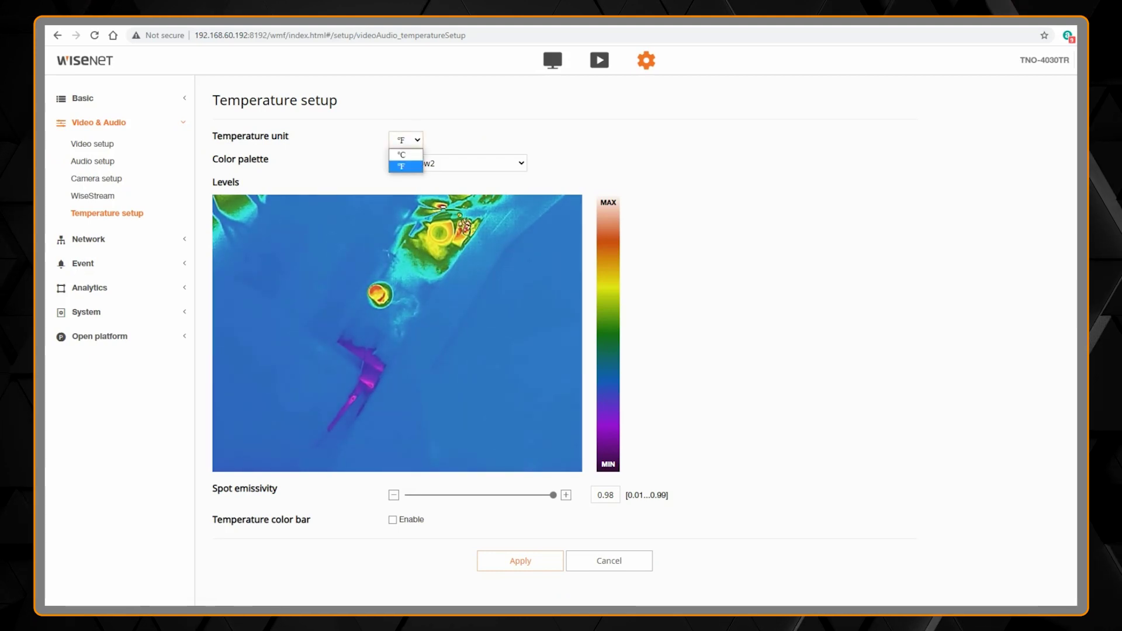
left_click(405, 140)
left_click(458, 163)
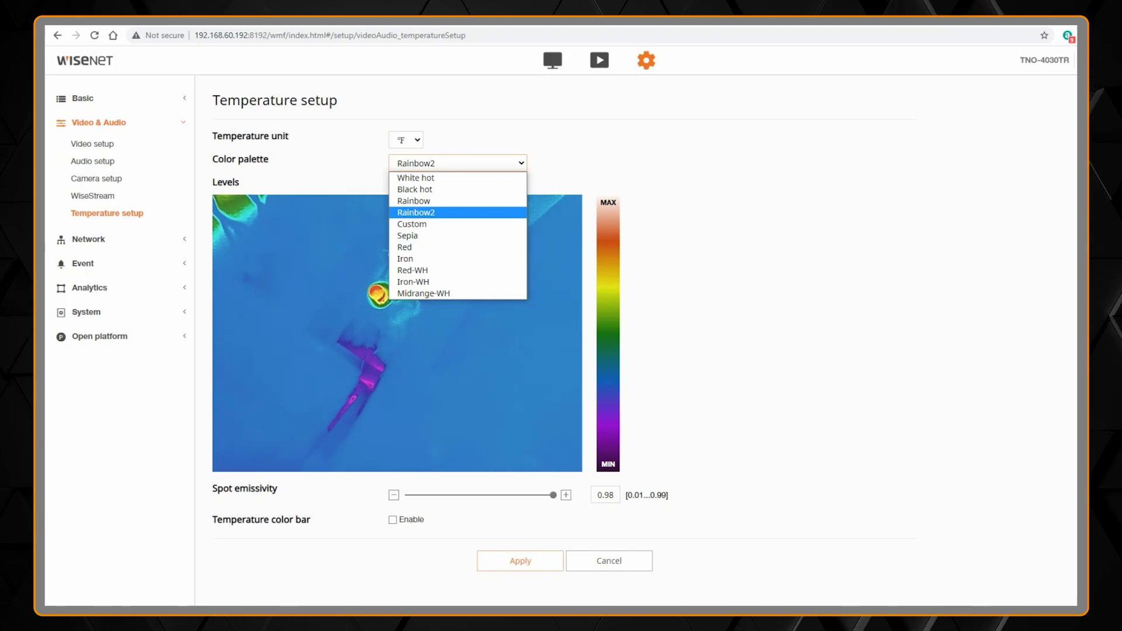
left_click(458, 163)
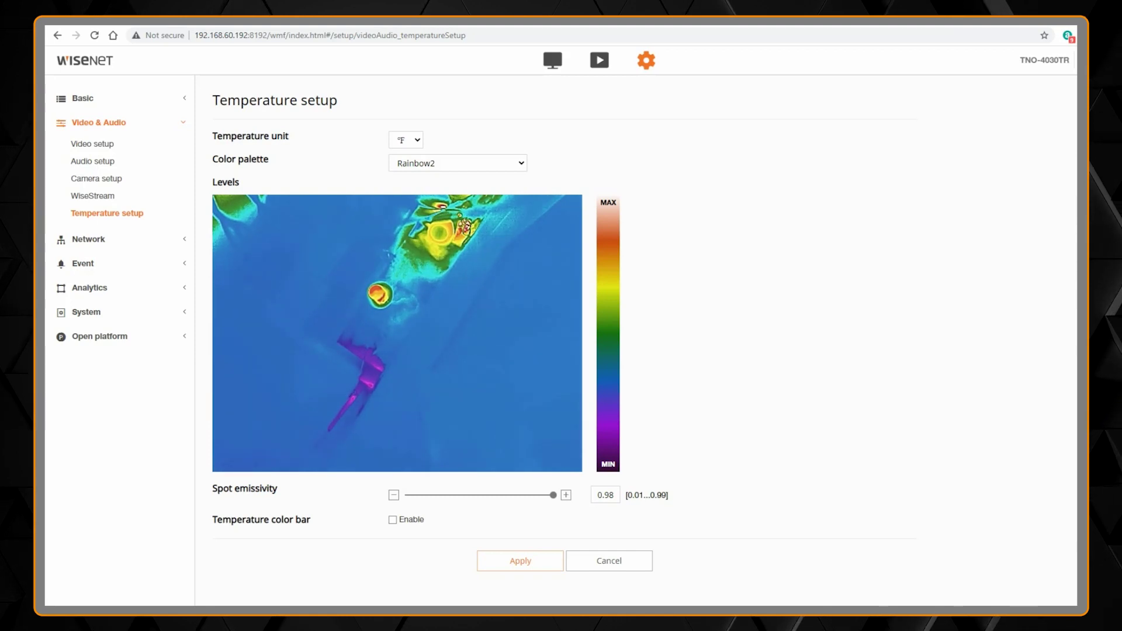
Enable temperature detection in the camera's analytics settings and confirm the change.
left_click(90, 288)
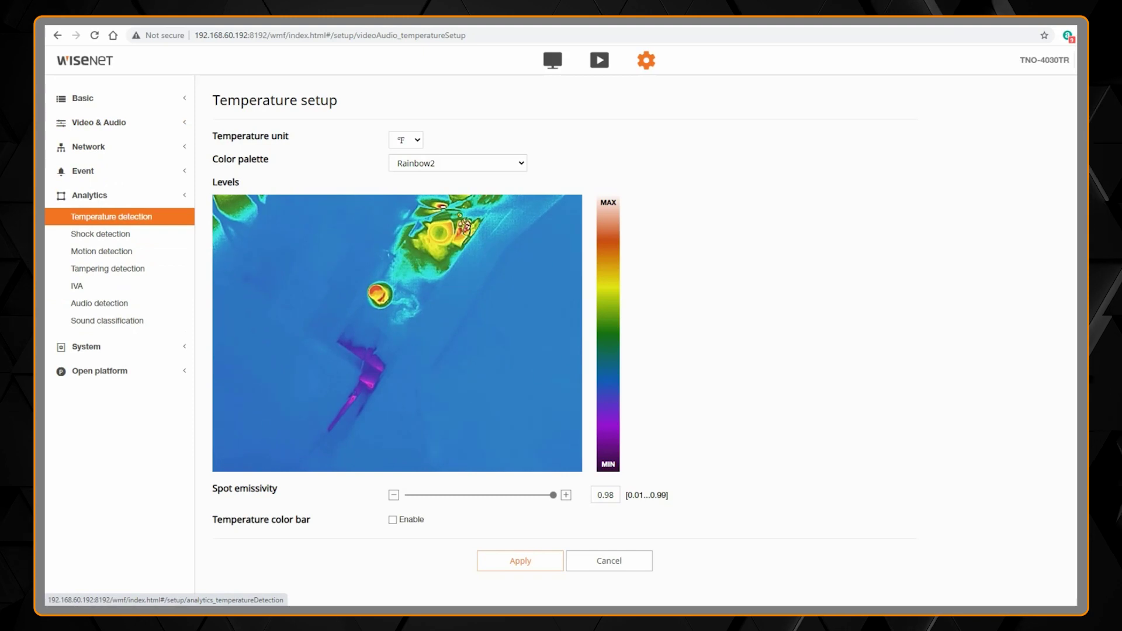
left_click(111, 216)
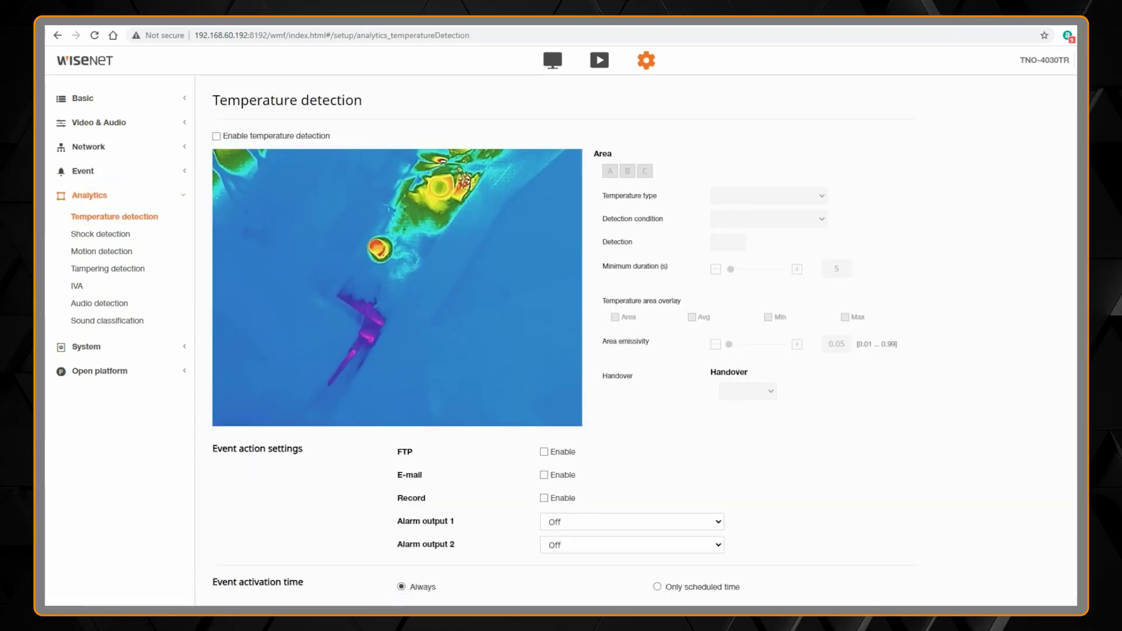
left_click(216, 136)
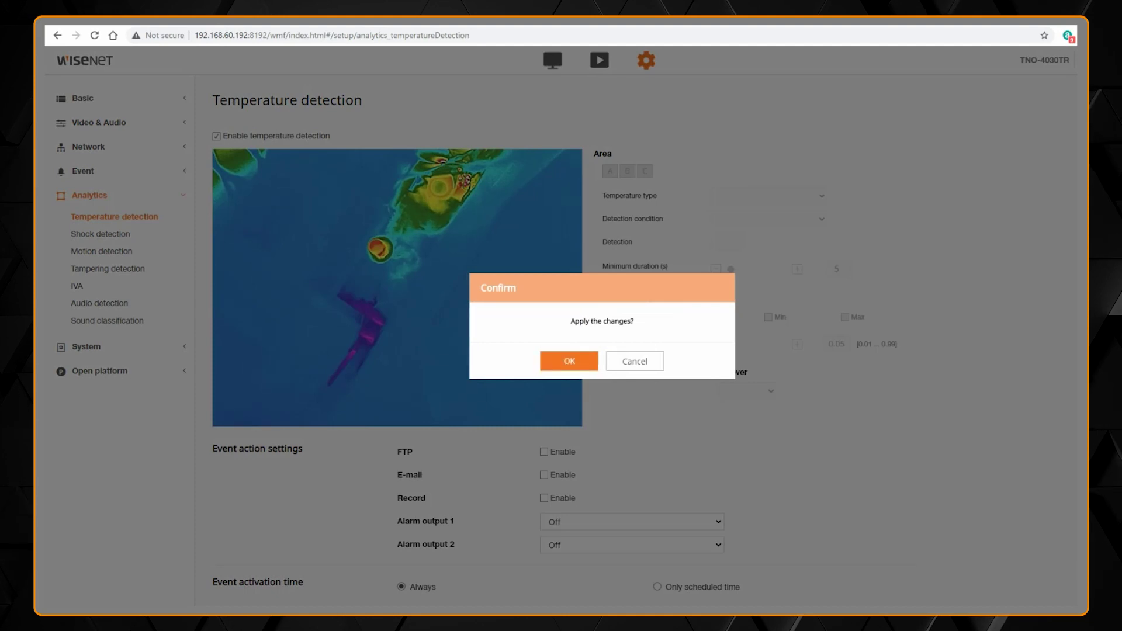
left_click(569, 361)
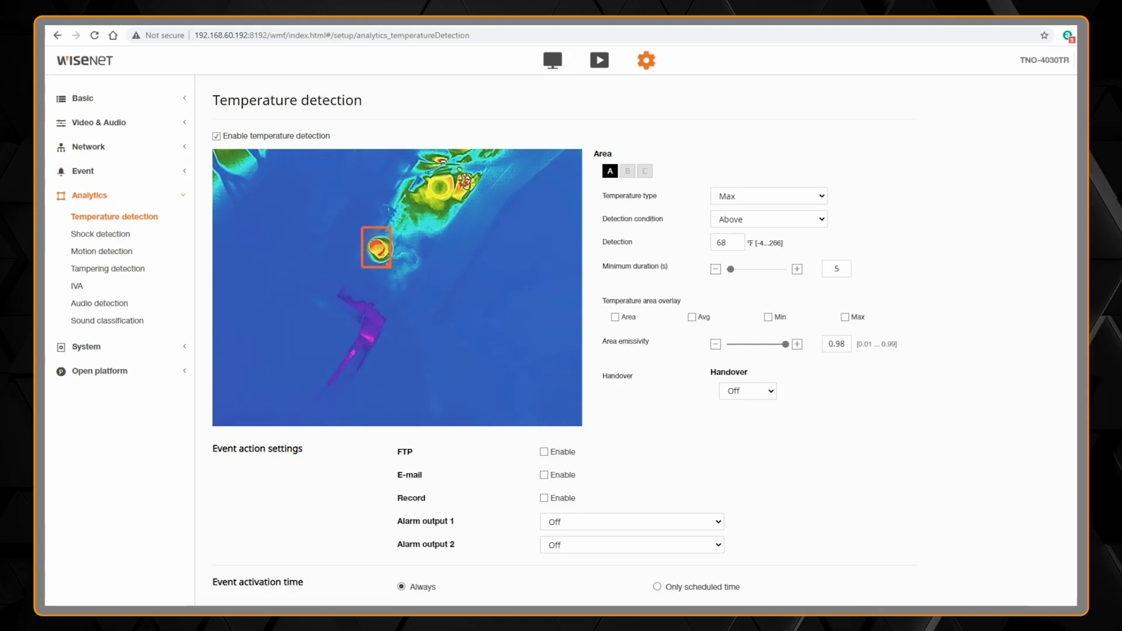
Resize and reposition detection area A so that it closely frames the small hot round object, keeping the area when asked about deletion.
left_click_drag(389, 266, 399, 266)
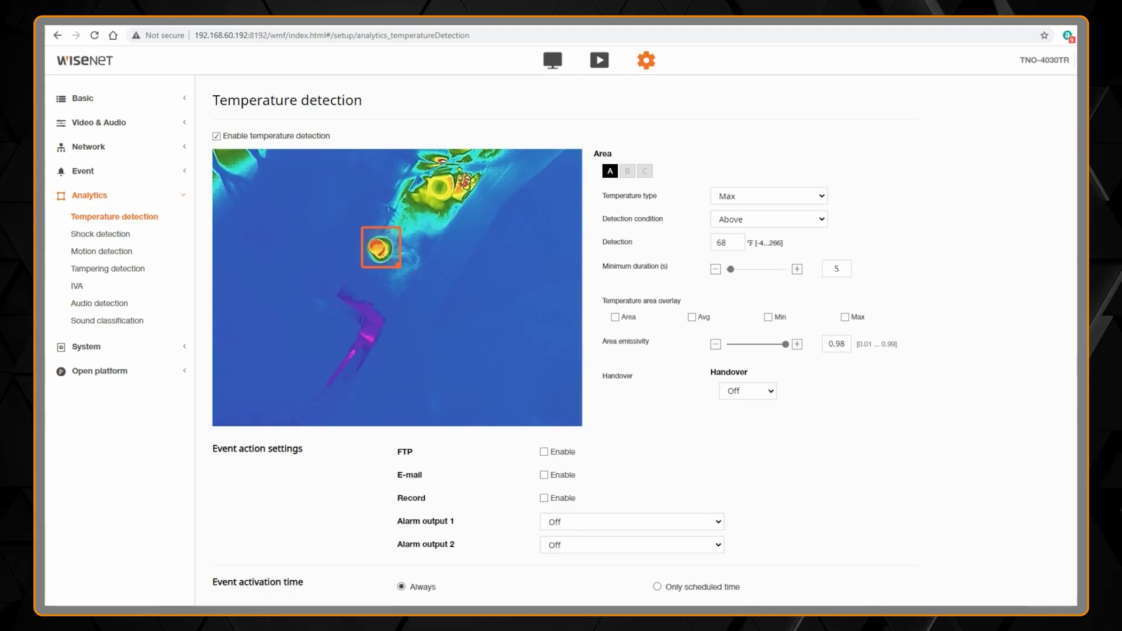
mouse_move(381, 247)
left_mouse_down()
mouse_move(395, 261)
mouse_move(381, 253)
left_mouse_up()
right_click(381, 252)
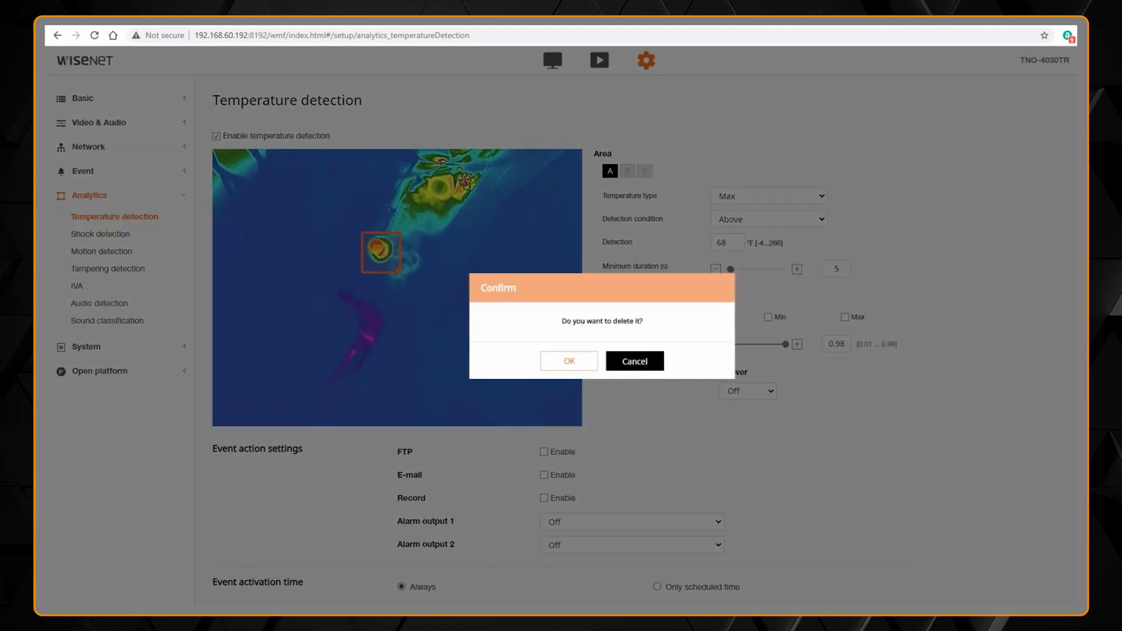
left_click(635, 361)
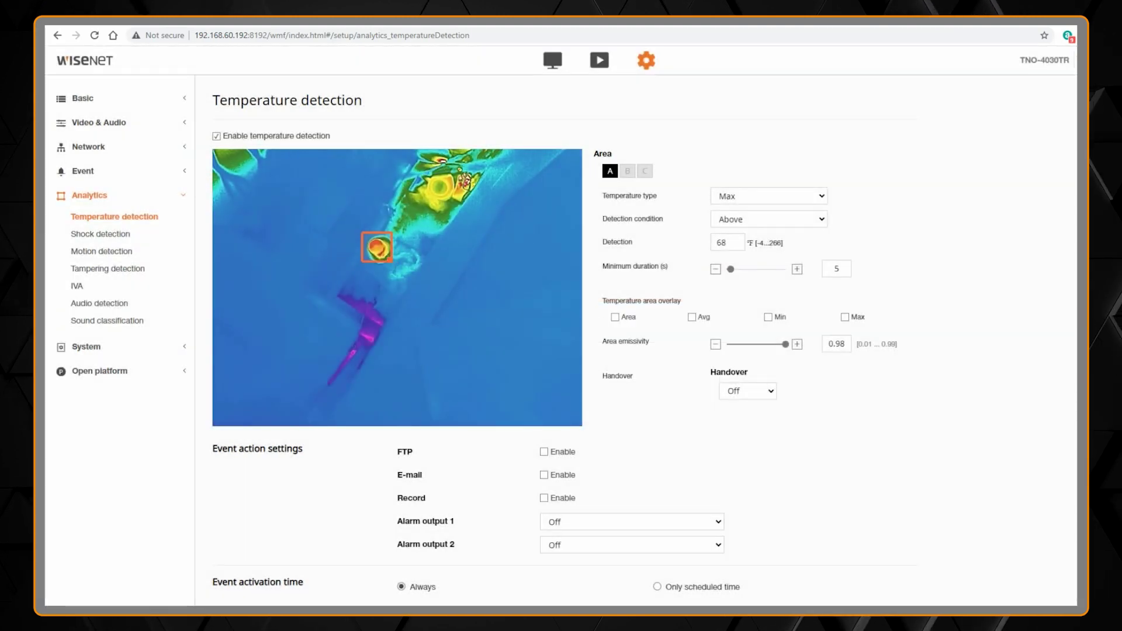
left_click_drag(377, 247, 381, 249)
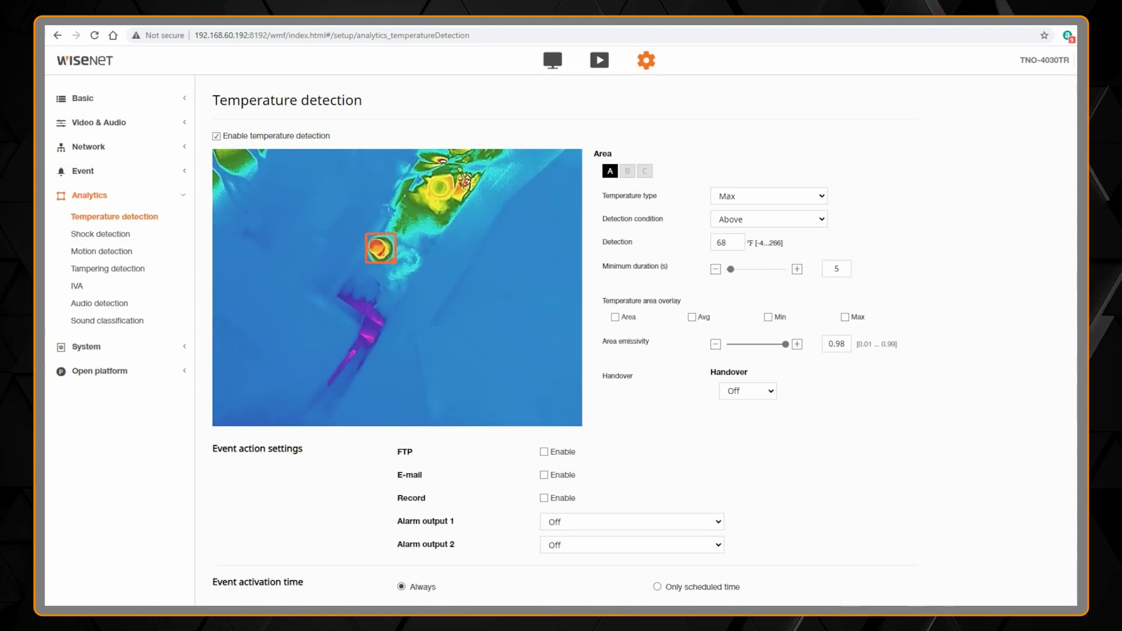
Review the temperature type and detection condition options for area A, keeping Max and Above.
left_click(768, 196)
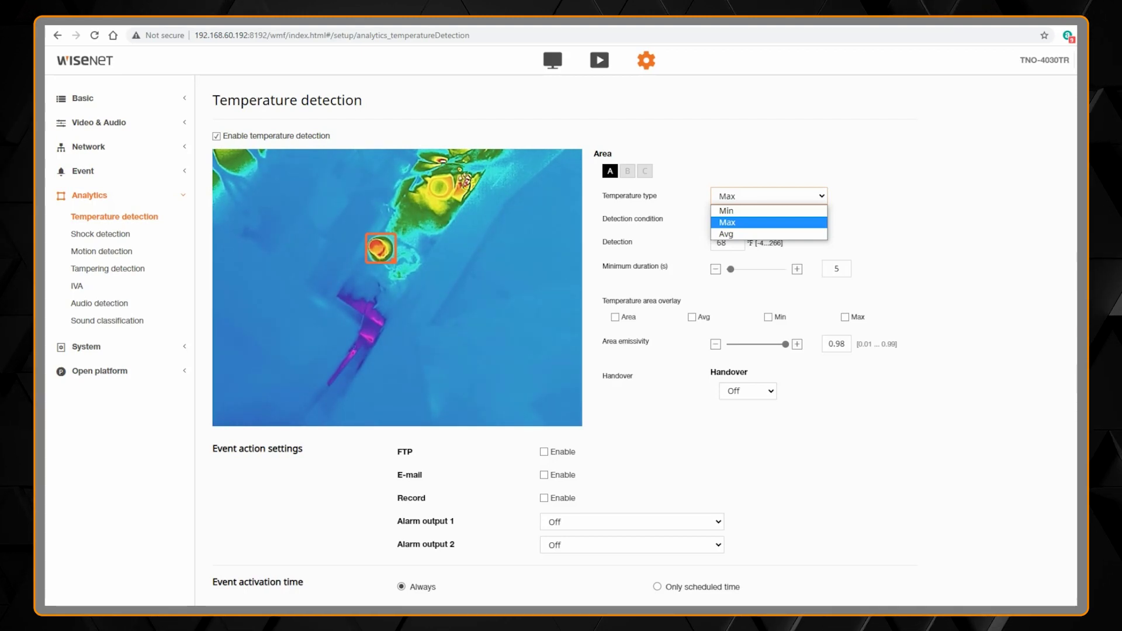
key("Escape")
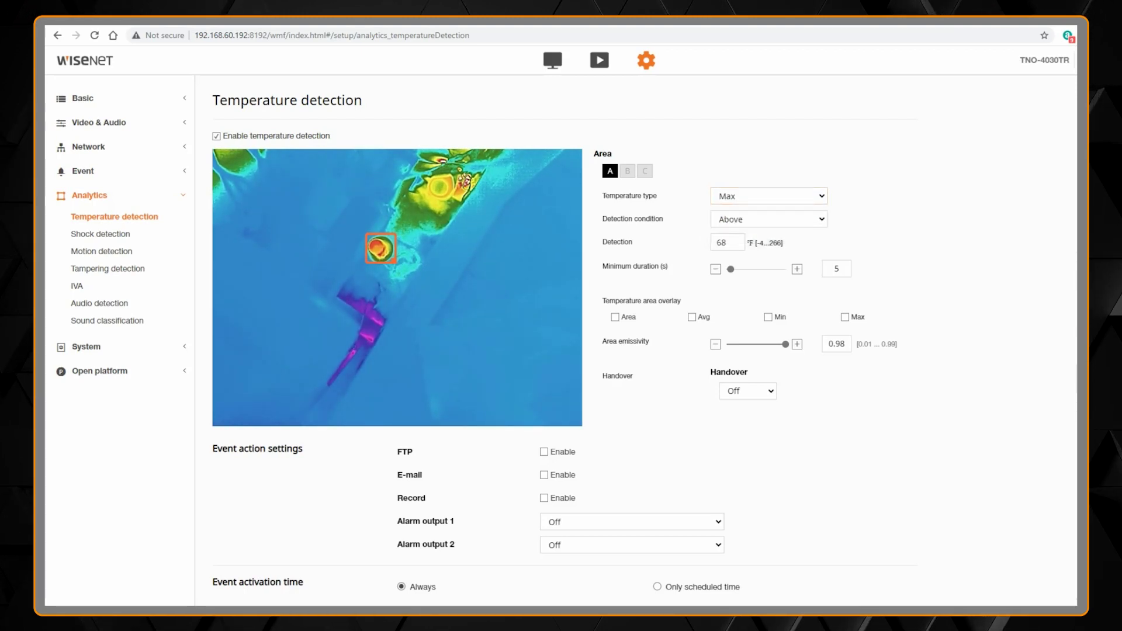
left_click(769, 219)
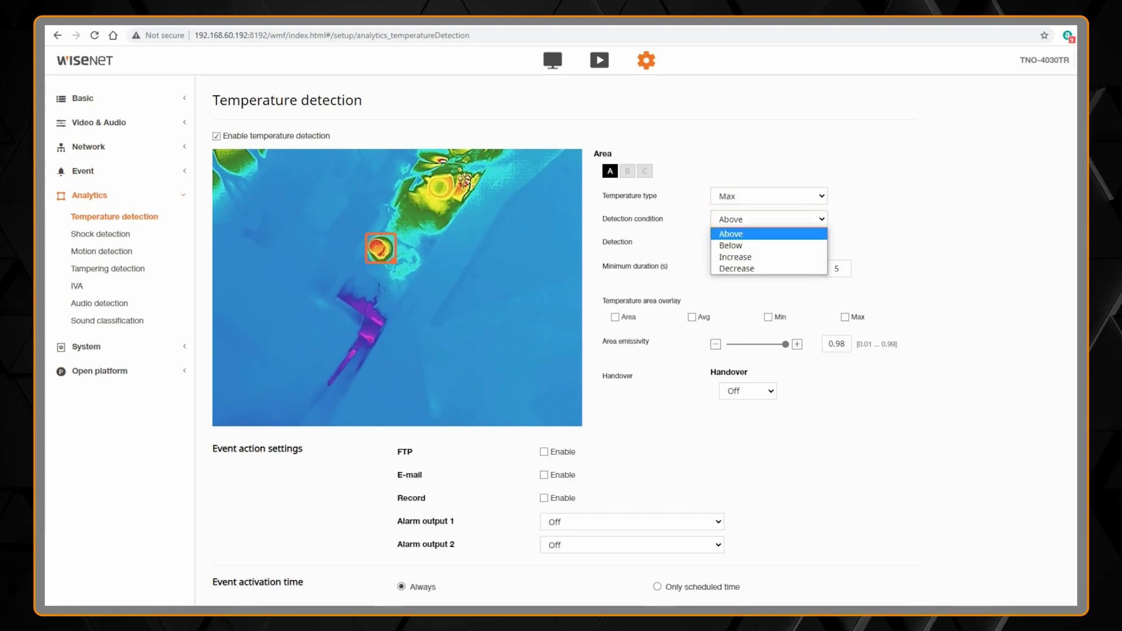
key("Down")
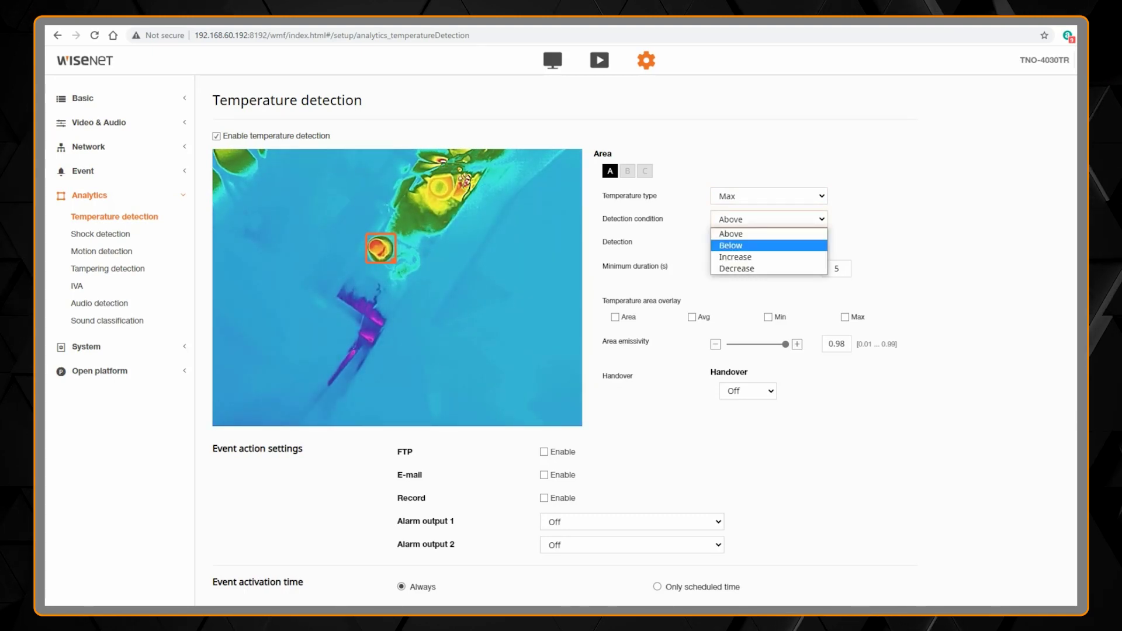
key("Down")
key("Down")
key("Up")
key("Up")
key("Up")
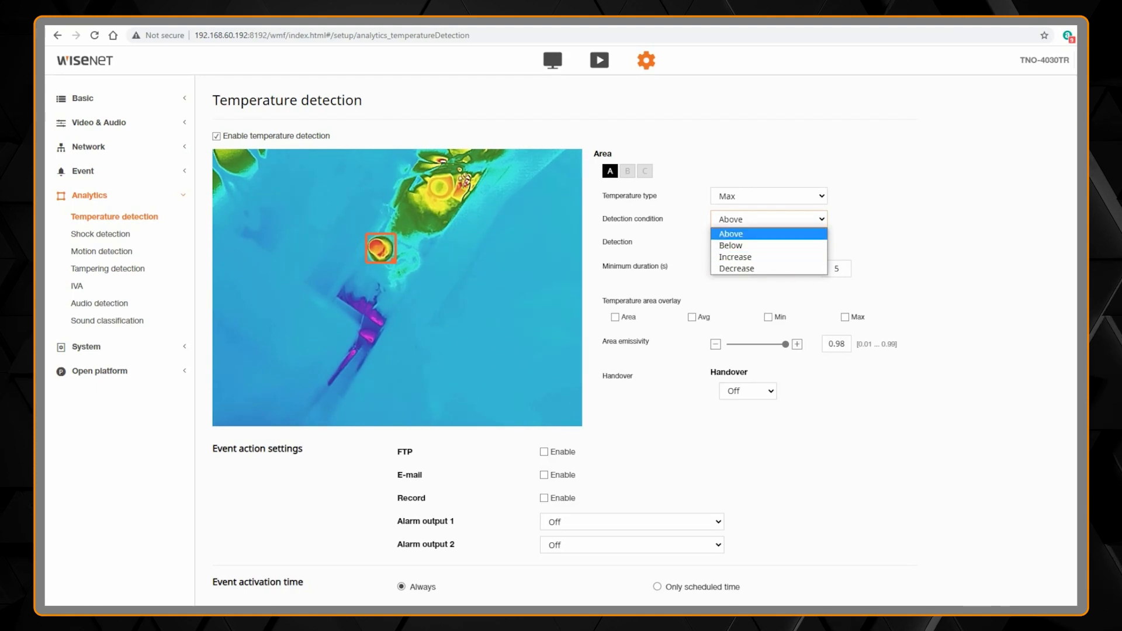
key("Return")
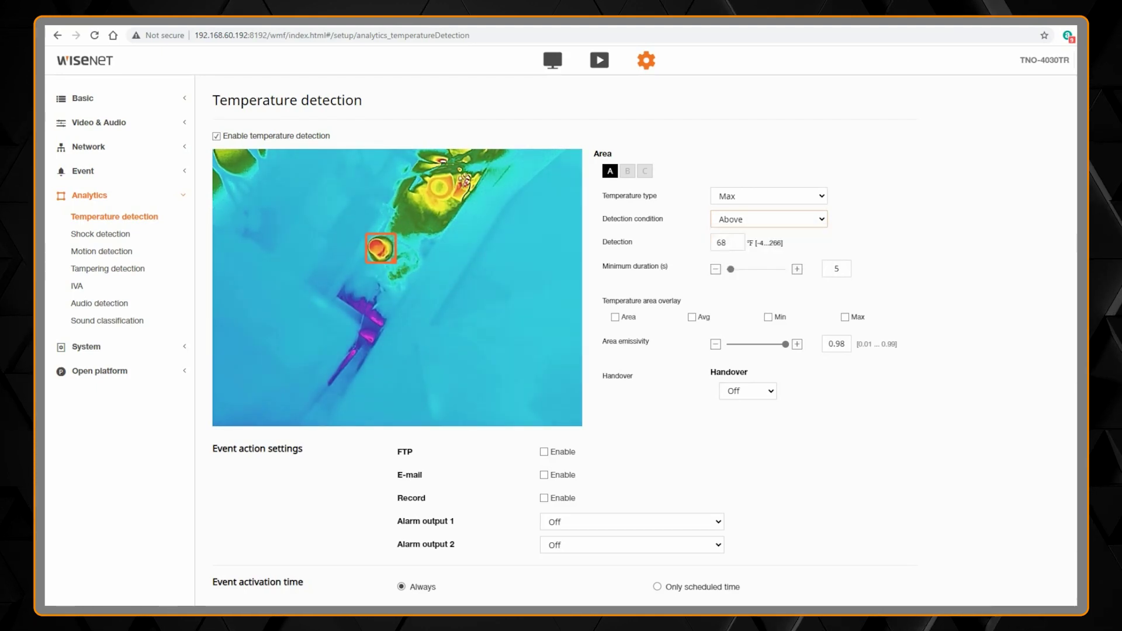
Try the Below and Increase detection conditions for area A and restore Above.
key("alt+Down")
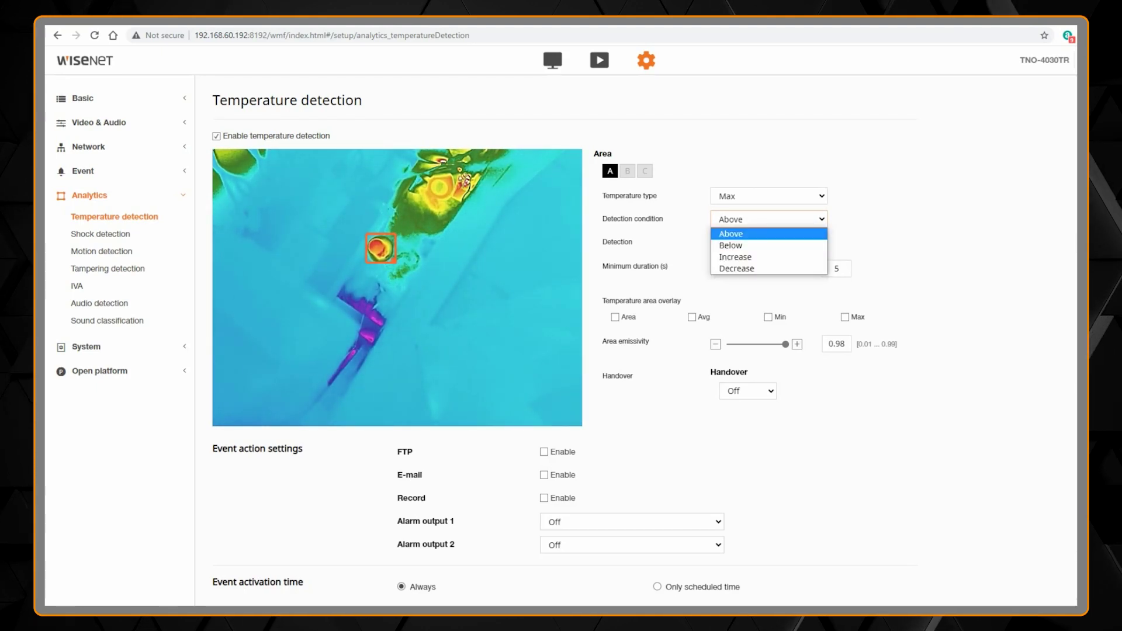
key("Down")
key("Return")
key("alt+Down")
key("Down")
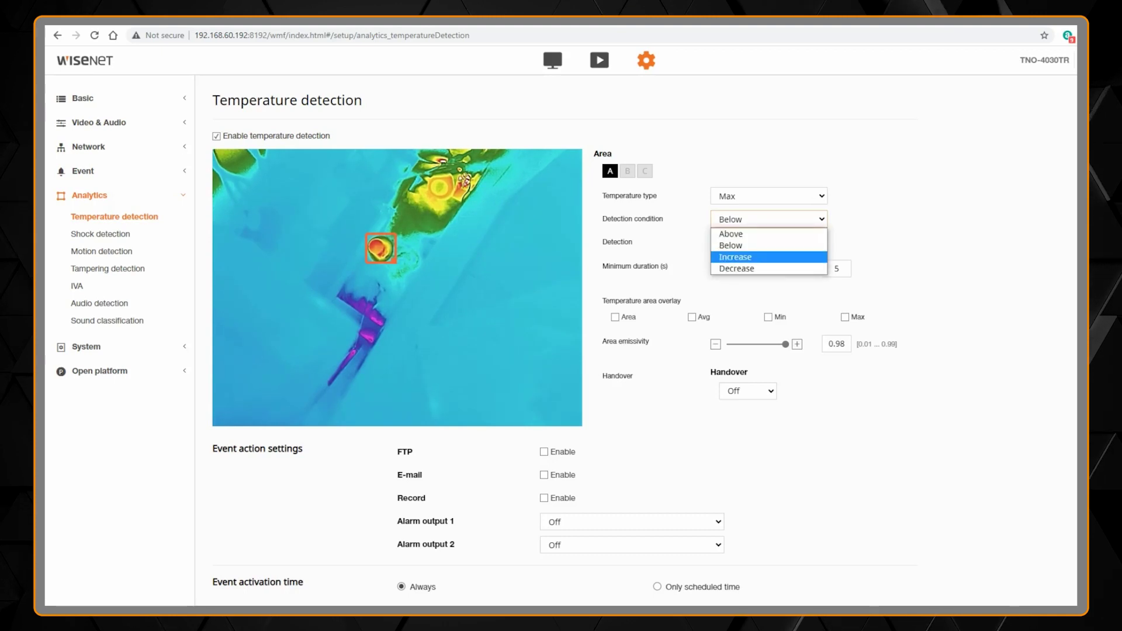
key("Return")
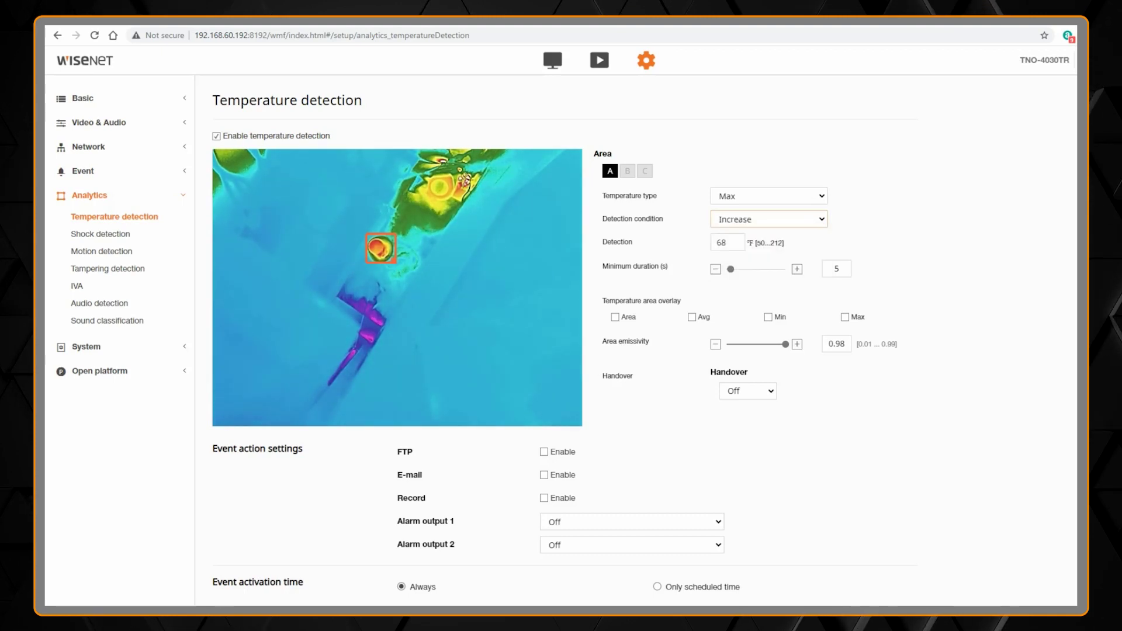
key("alt+Down")
key("Up")
key("Up")
key("Return")
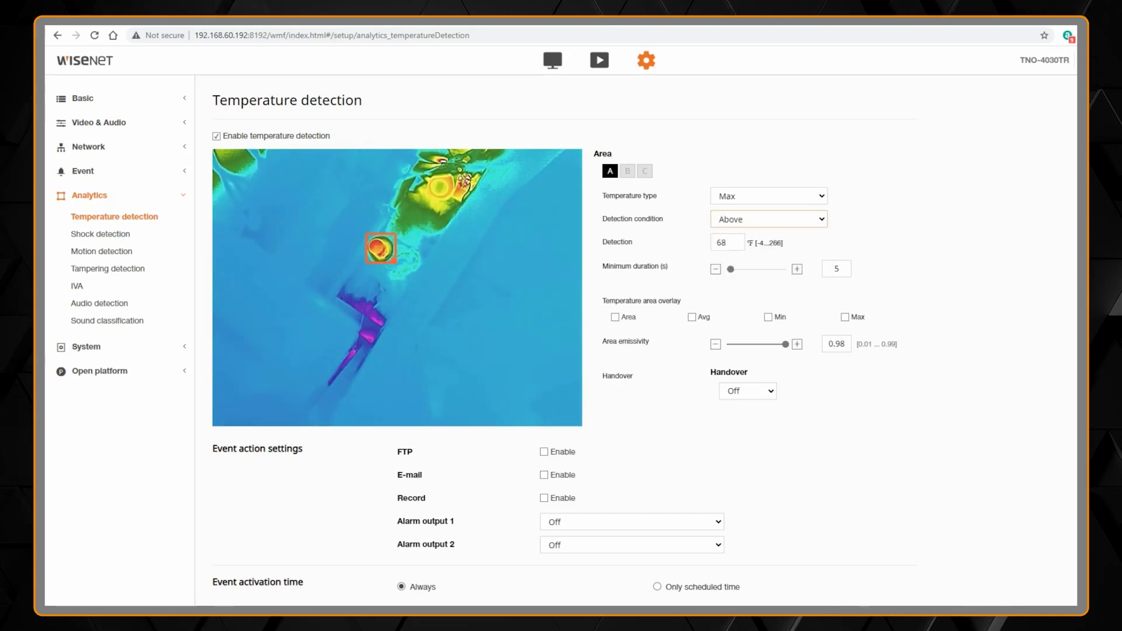
Set the detection temperature of area A to 90 °F.
key("Tab")
type("90")
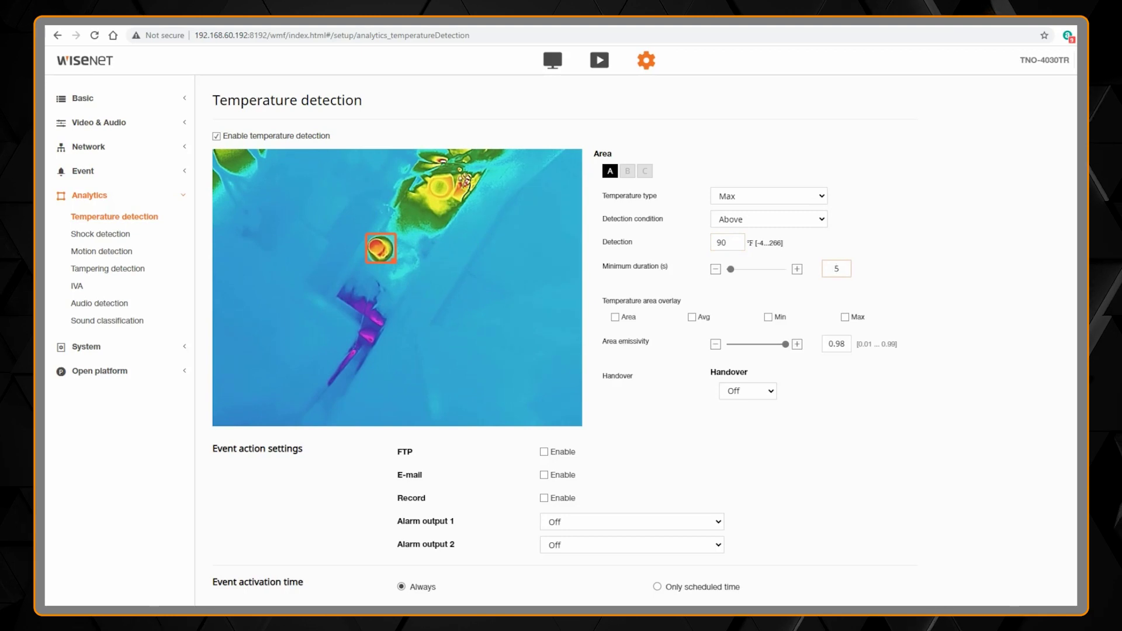
Try longer minimum durations for area A, such as 38 seconds, and return the value to 5 seconds.
left_click_drag(730, 269, 727, 270)
key("End")
key("Left")
key("Left")
key("Left")
key("Left")
key("Left")
key("Left")
key("Left")
key("Left")
key("Left")
key("Left")
key("Left")
key("Left")
key("Left")
key("Left")
key("Left")
key("Left")
key("Left")
key("Left")
key("Left")
key("Left")
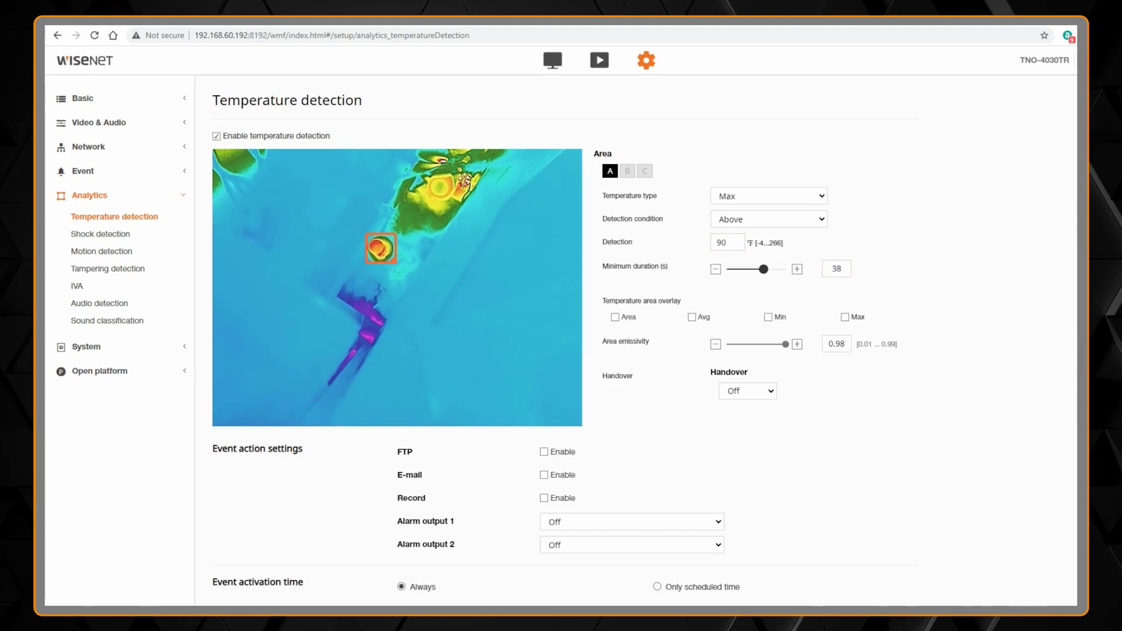
key("Tab")
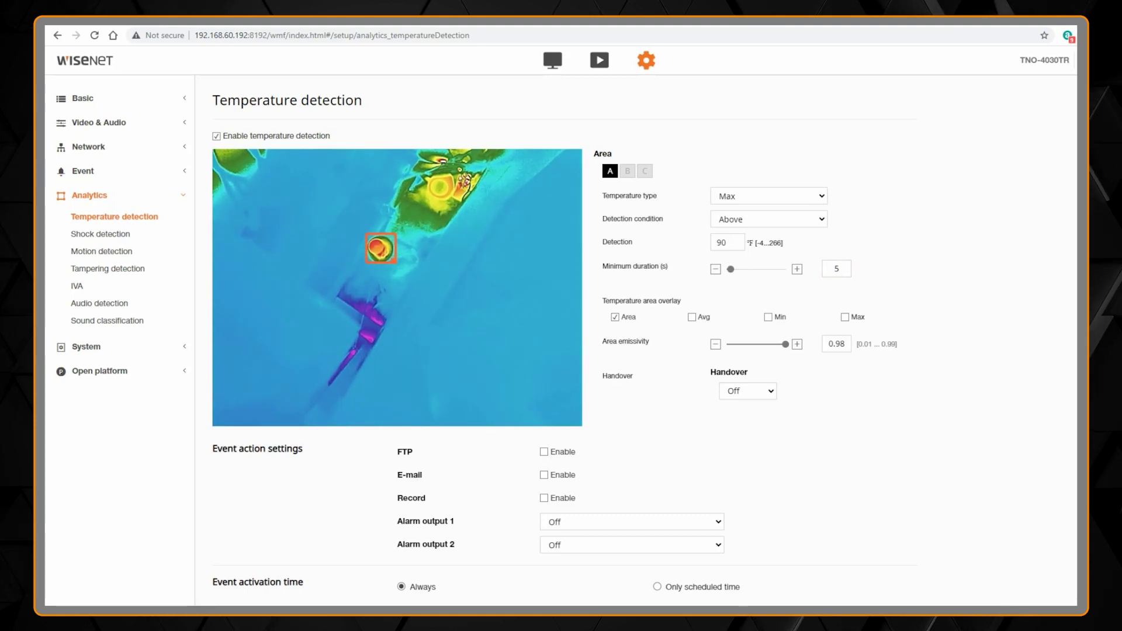
Turn on the Area, Avg, Min and Max temperature overlays for area A and apply the settings.
left_click(691, 318)
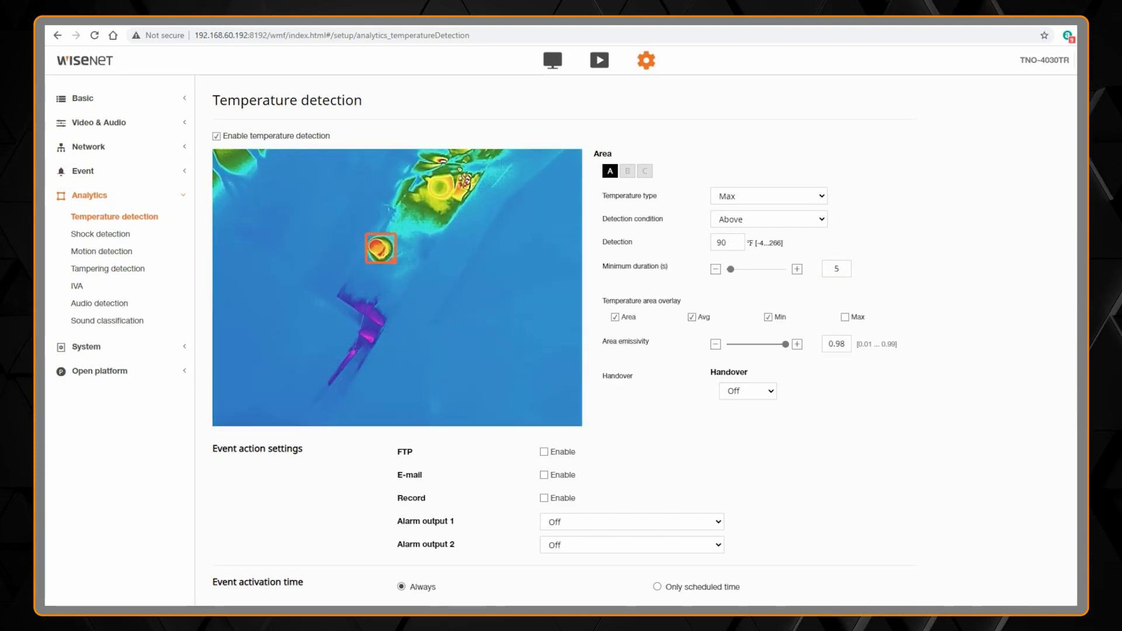
scroll(520, 578, "down", 2)
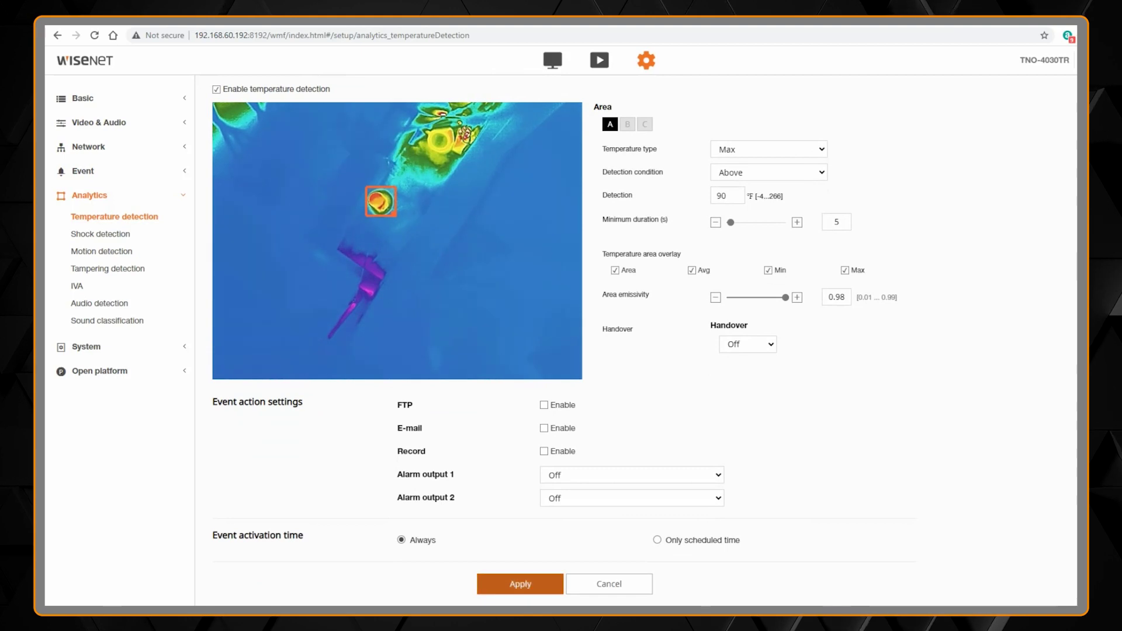
left_click(520, 584)
left_click(569, 361)
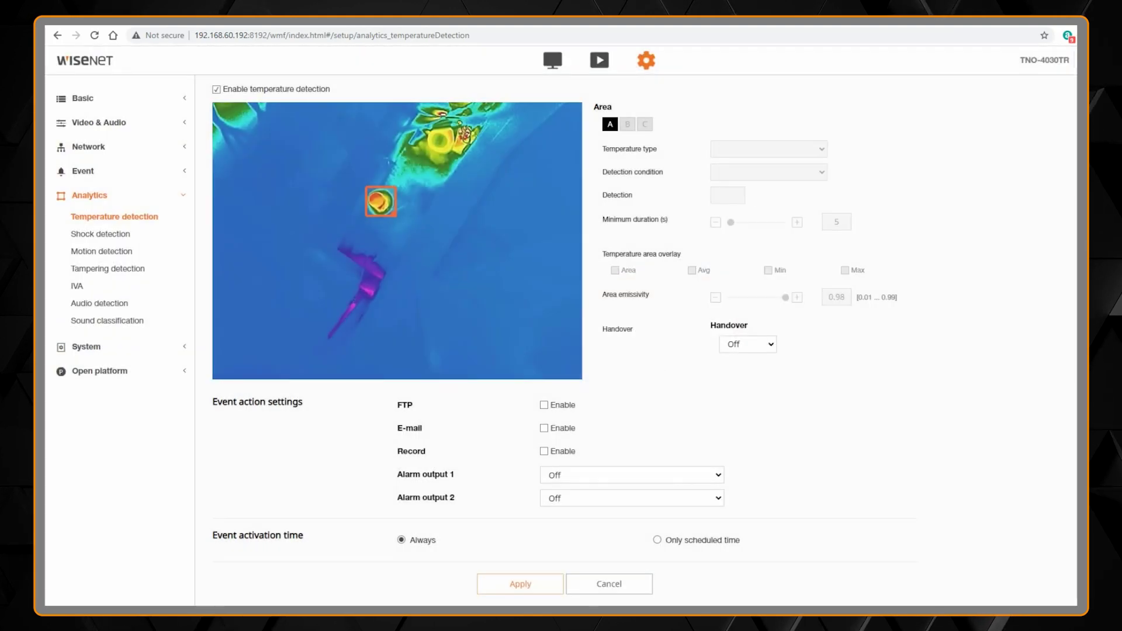
Remove the average temperature from area A's overlay and apply the change.
scroll(569, 361, "up", 1)
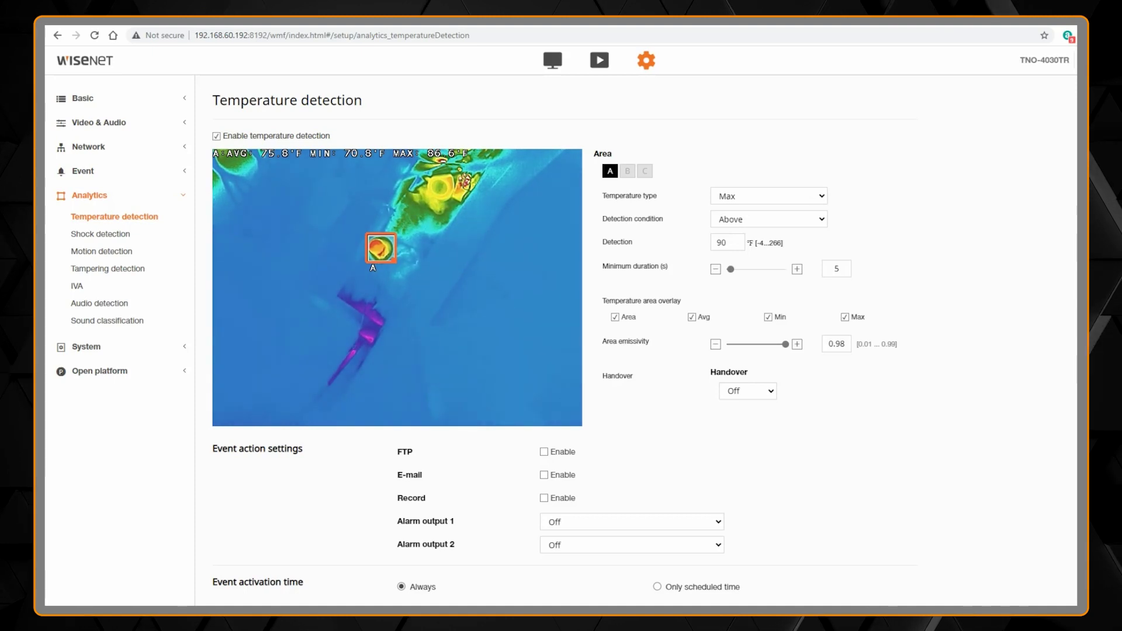
left_click(692, 317)
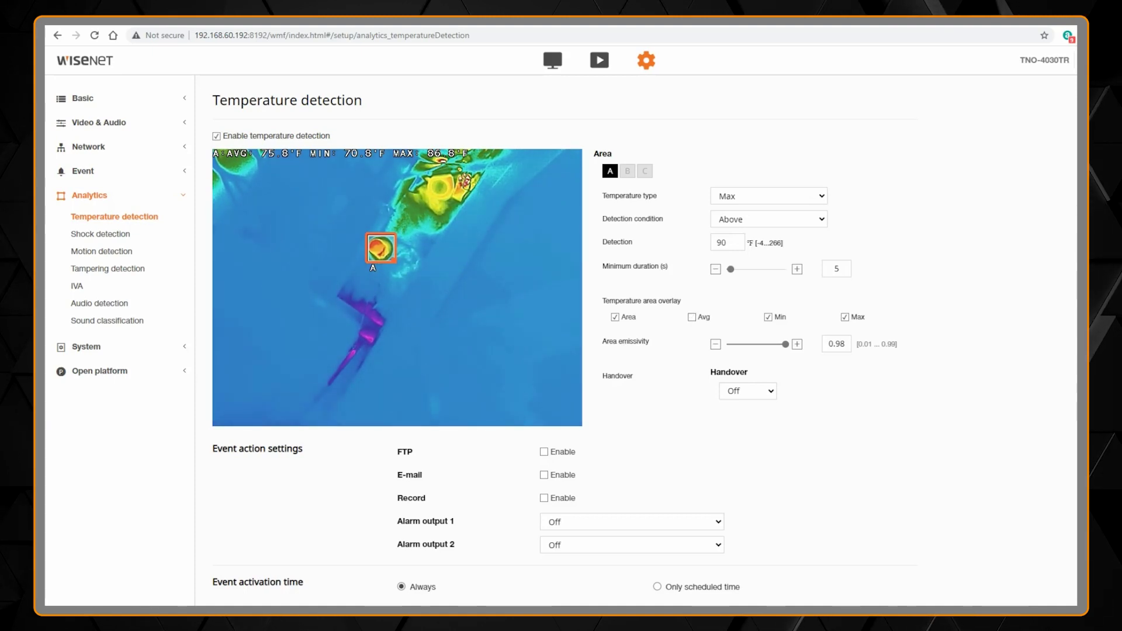
scroll(692, 327, "down", 1)
left_click(520, 583)
left_click(569, 361)
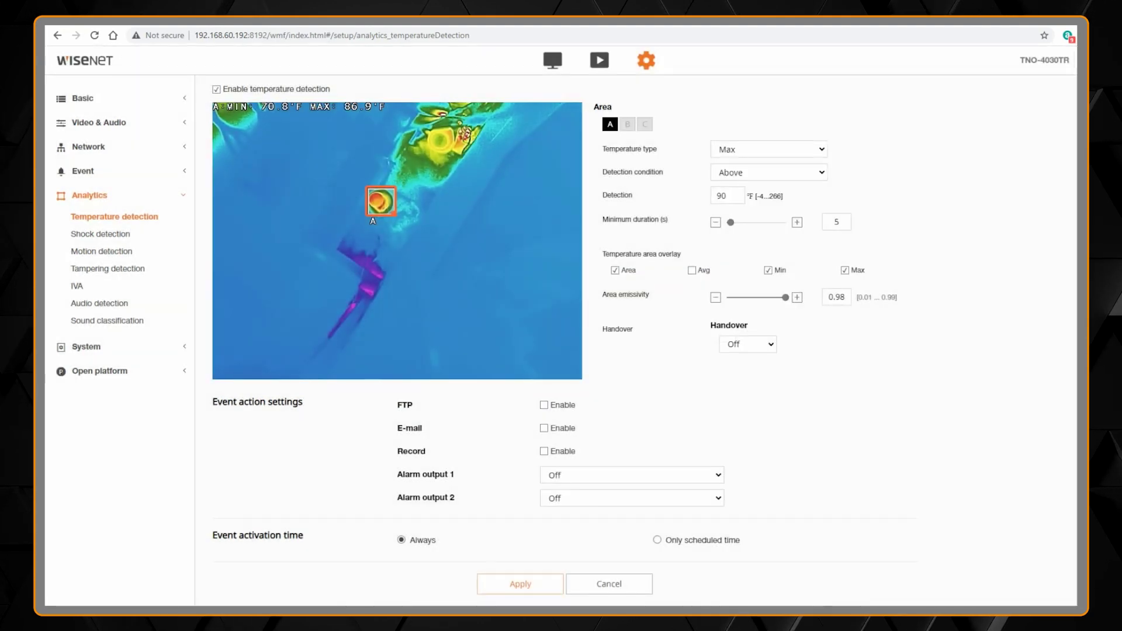
Draw a second detection area, B, around the larger hot object near the upper edge of the thermal image.
left_click_drag(422, 126, 478, 162)
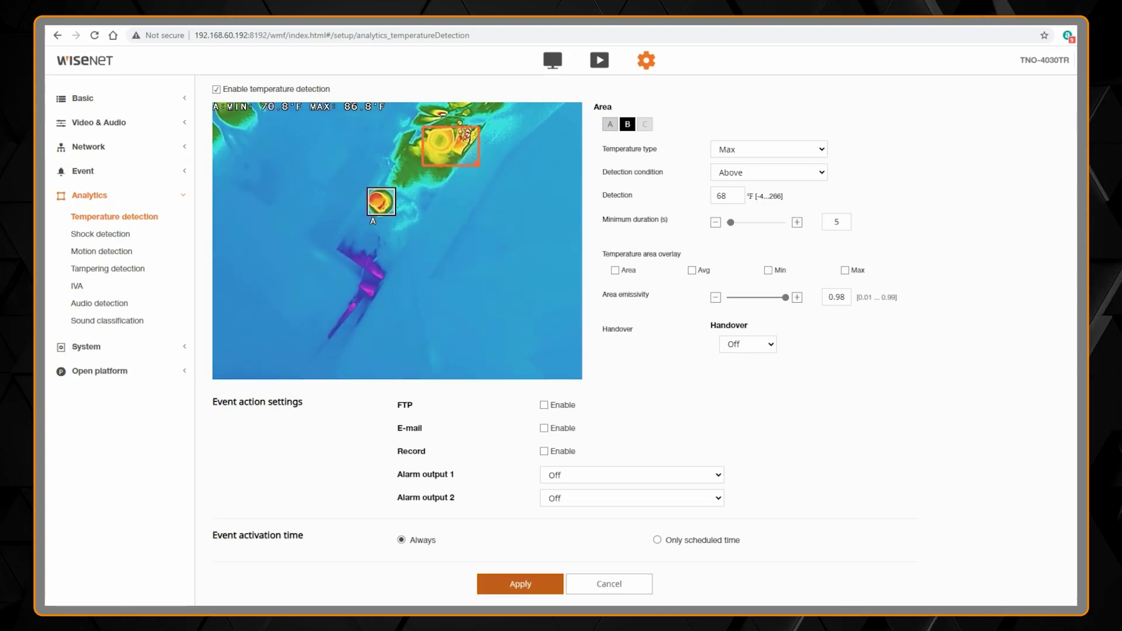
Apply the new detection area B and confirm the change.
left_click(520, 584)
left_click(565, 360)
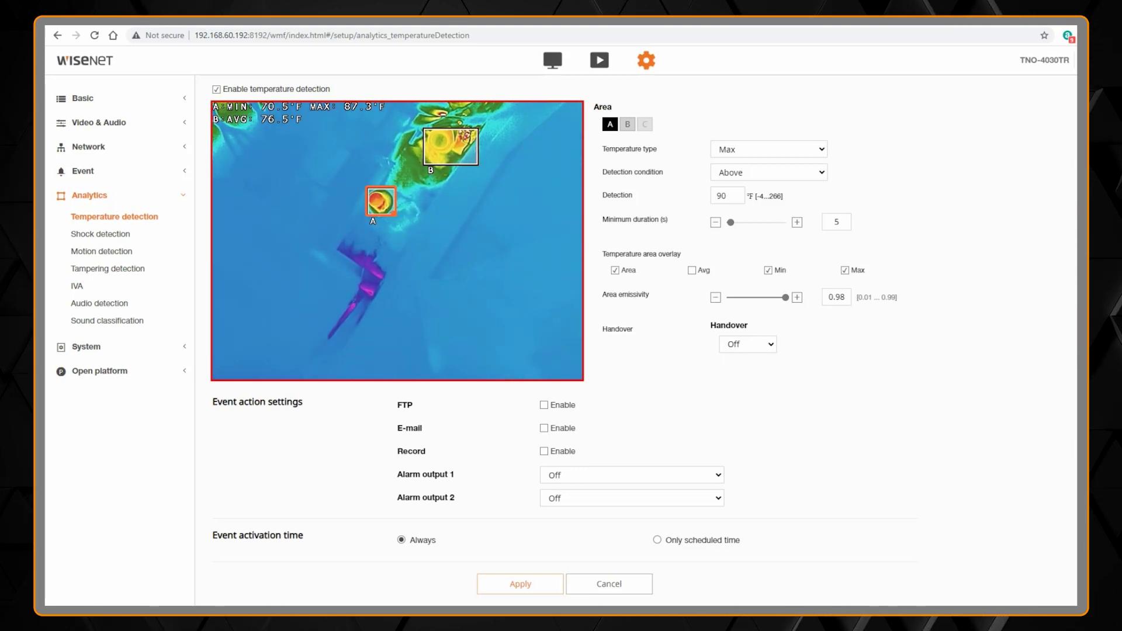
Check the activation options for alarm output 1, leave it set to Off, and apply the temperature detection settings.
left_click(632, 475)
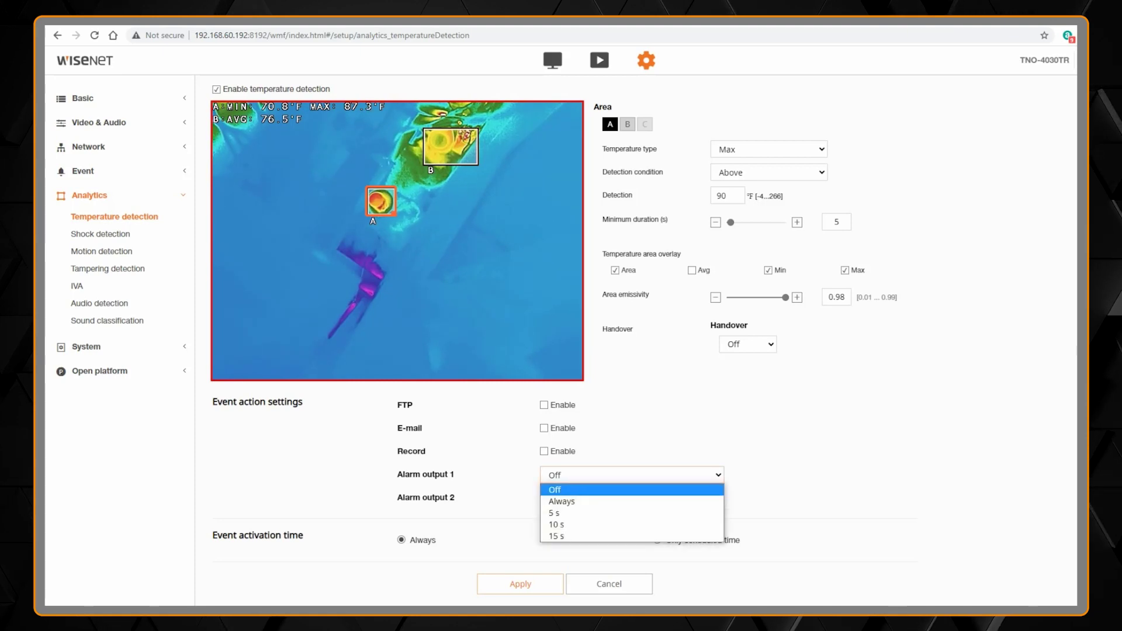
left_click(631, 475)
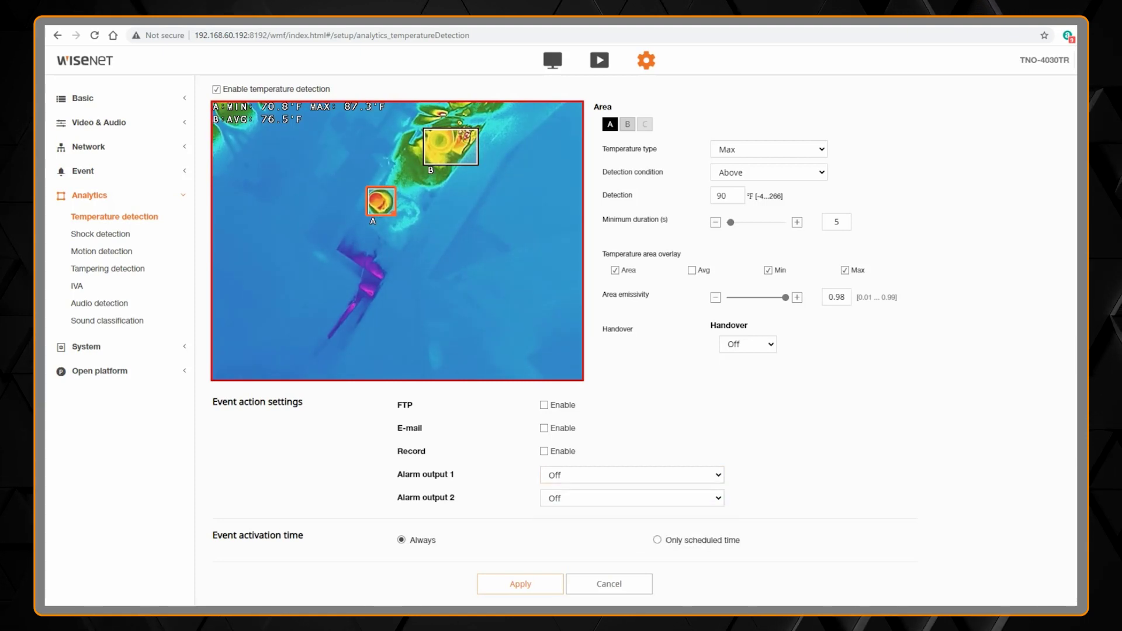
left_click(520, 584)
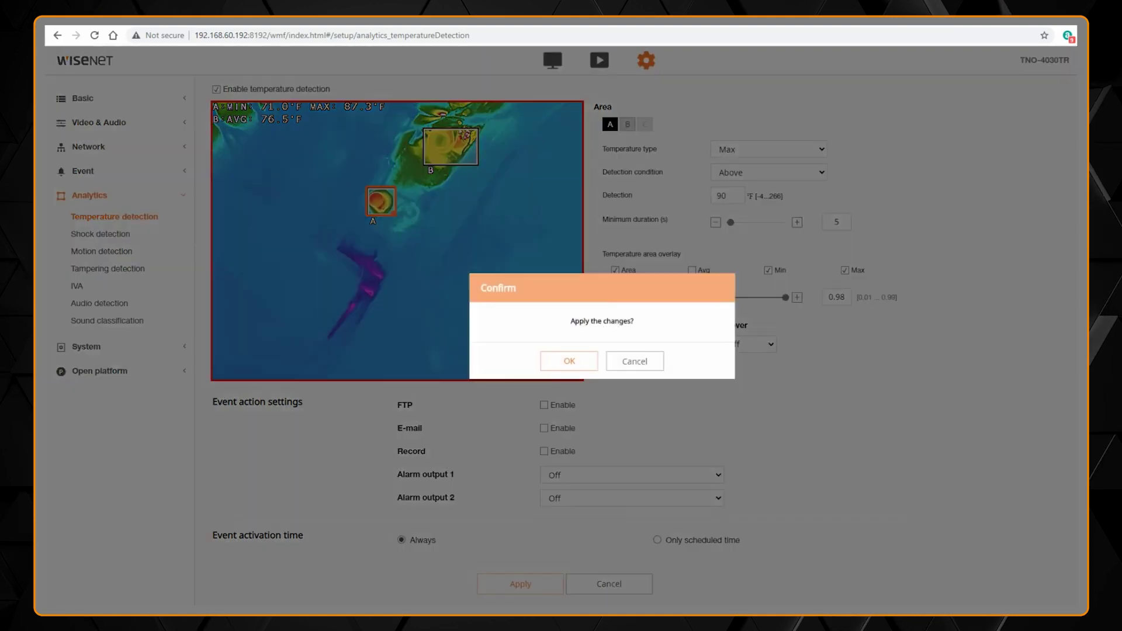
left_click(569, 362)
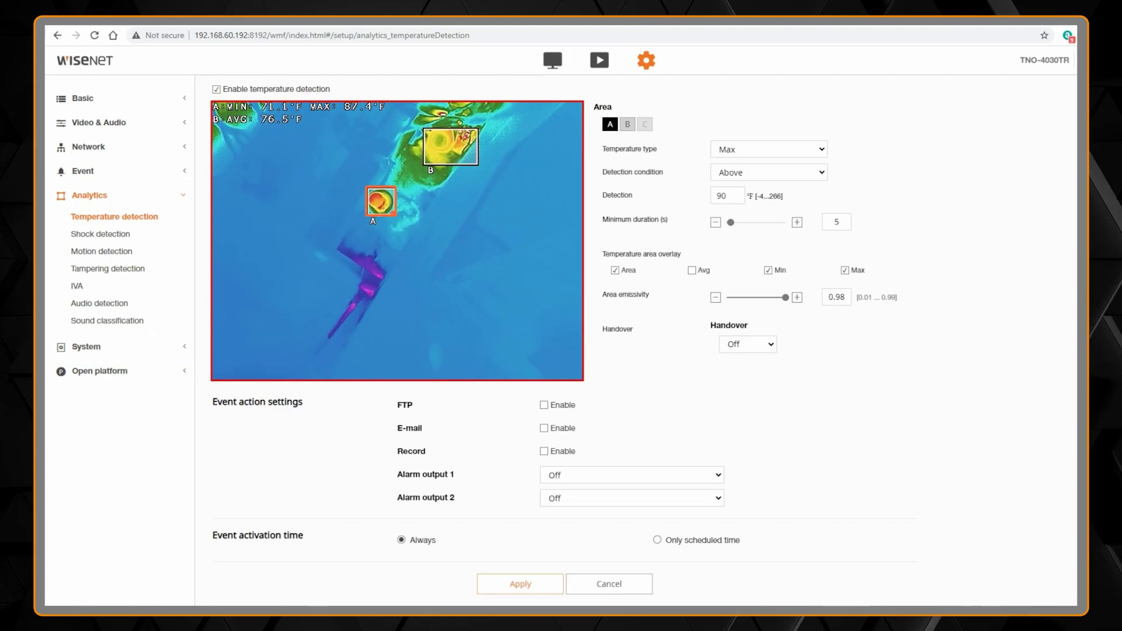
Open area B's detection temperature threshold for editing.
left_click(627, 125)
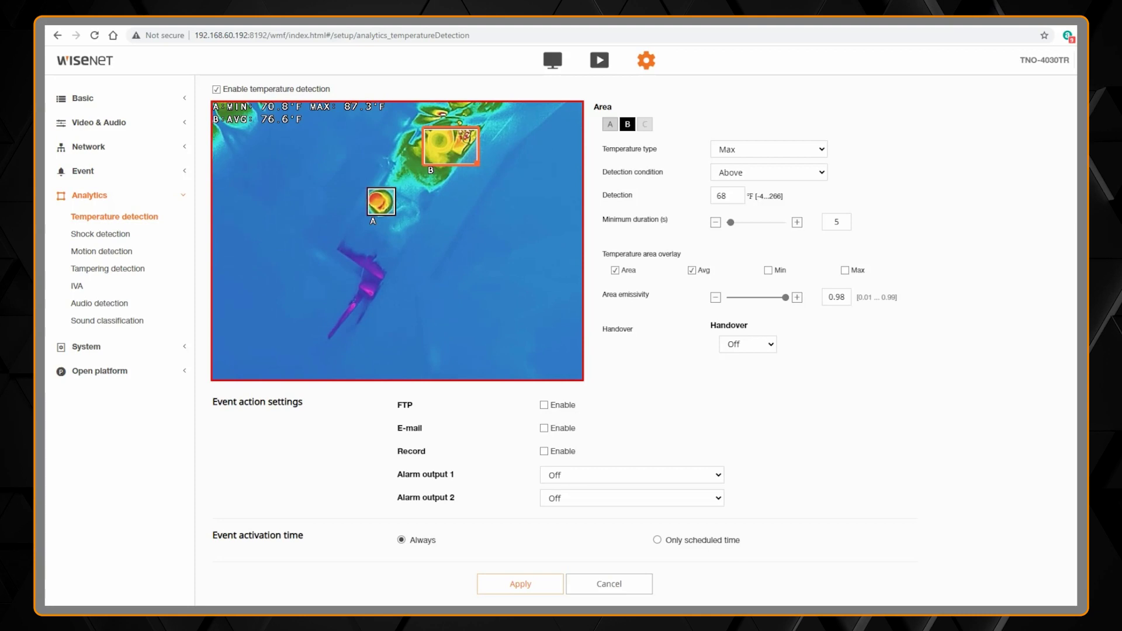
left_click(728, 195)
left_click_drag(723, 196, 716, 195)
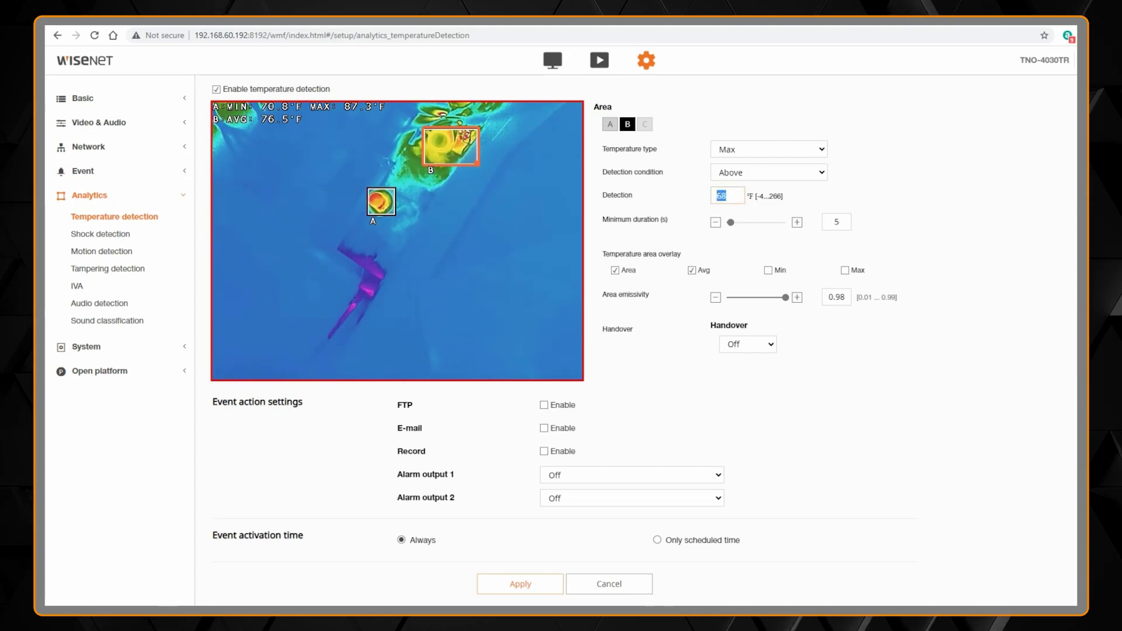